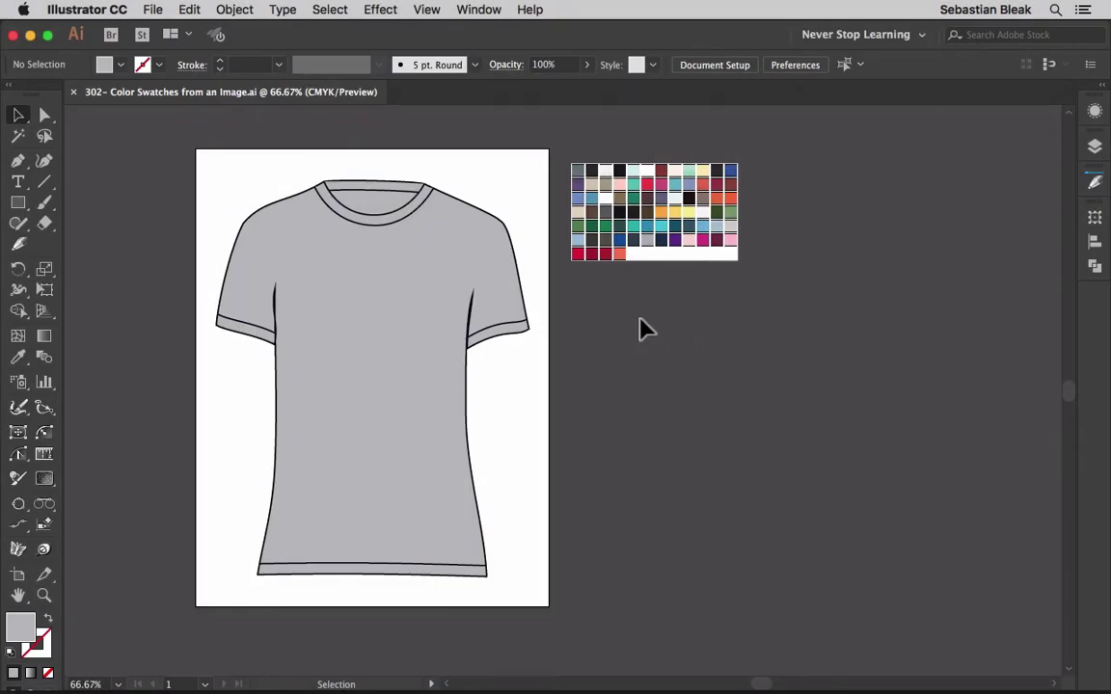
Step: Select the embedded colour-chip image beside the t-shirt artwork
click(364, 319)
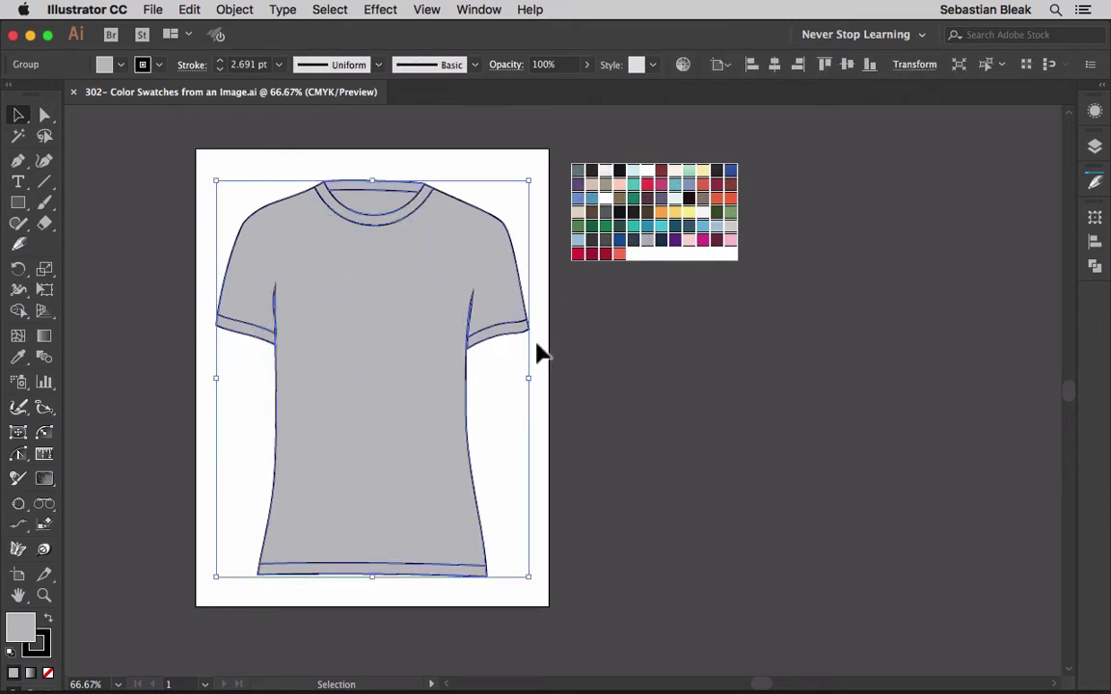
click(608, 358)
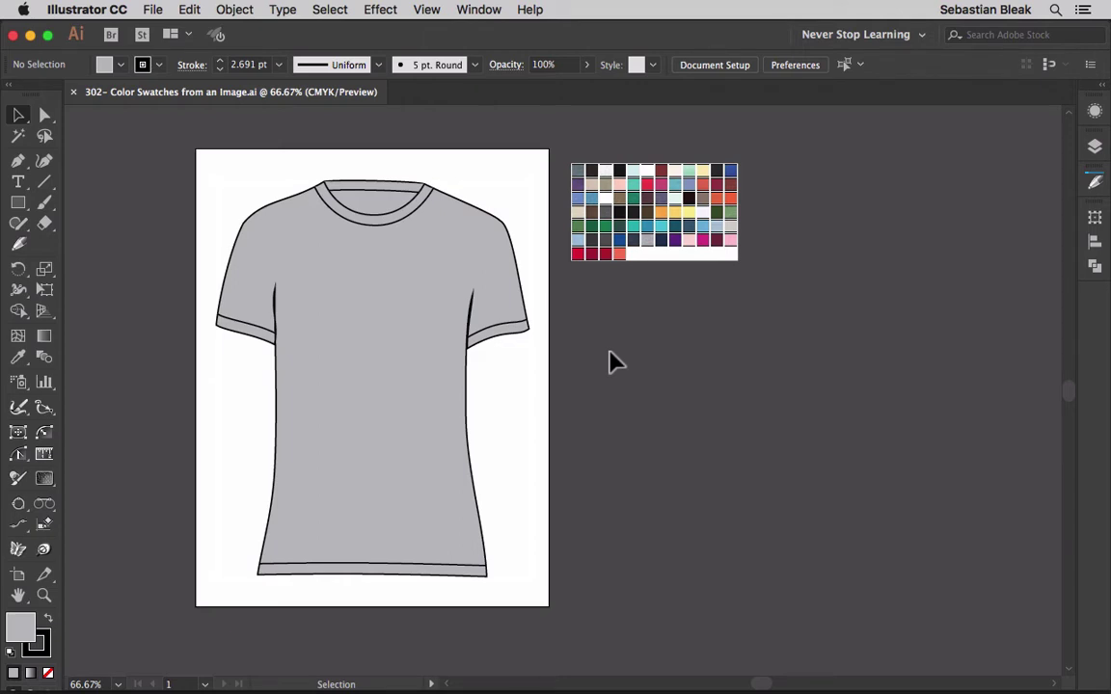
click(638, 247)
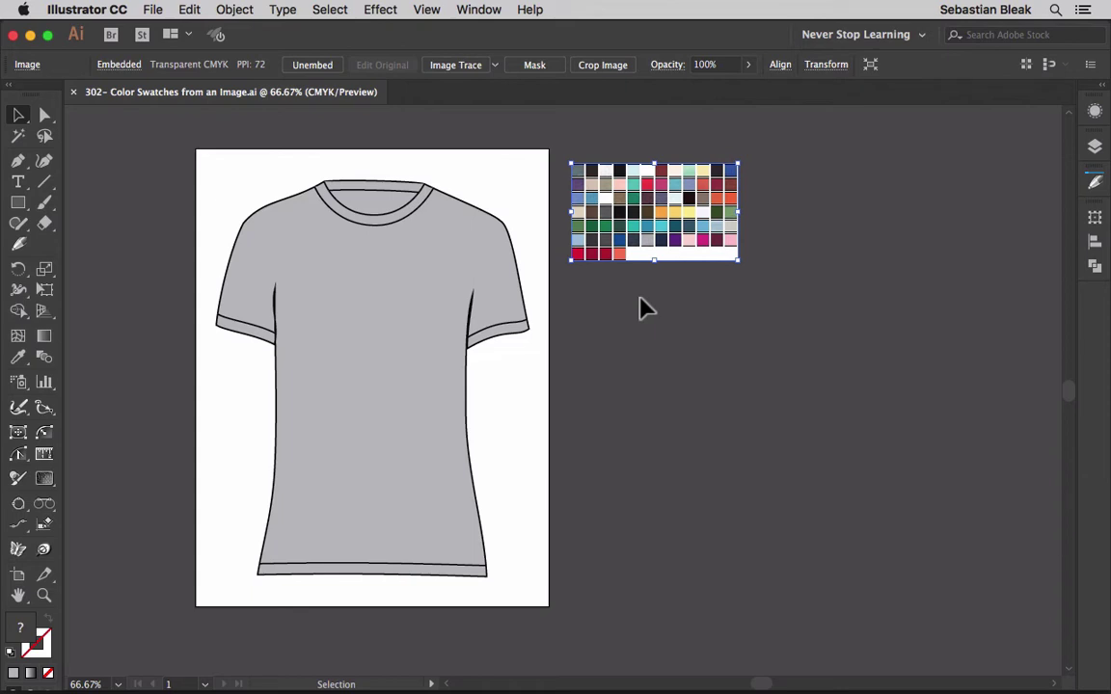
Step: Show the Swatches panel from the Window menu and clear its swatch selection
click(479, 10)
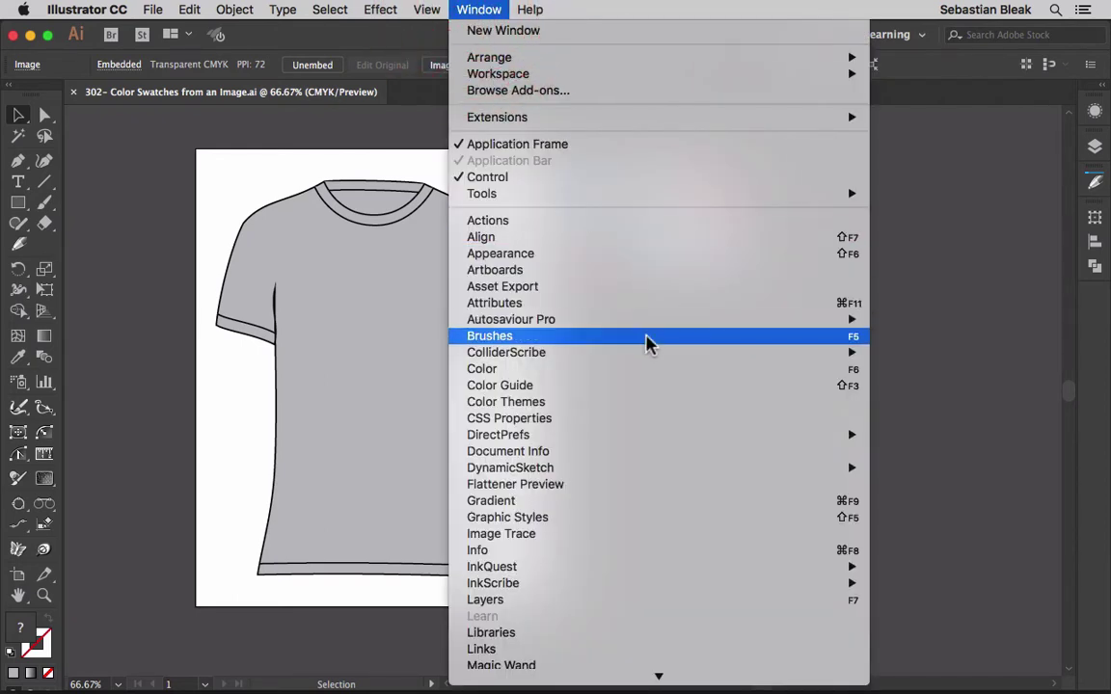
scroll(644, 333, down, 8)
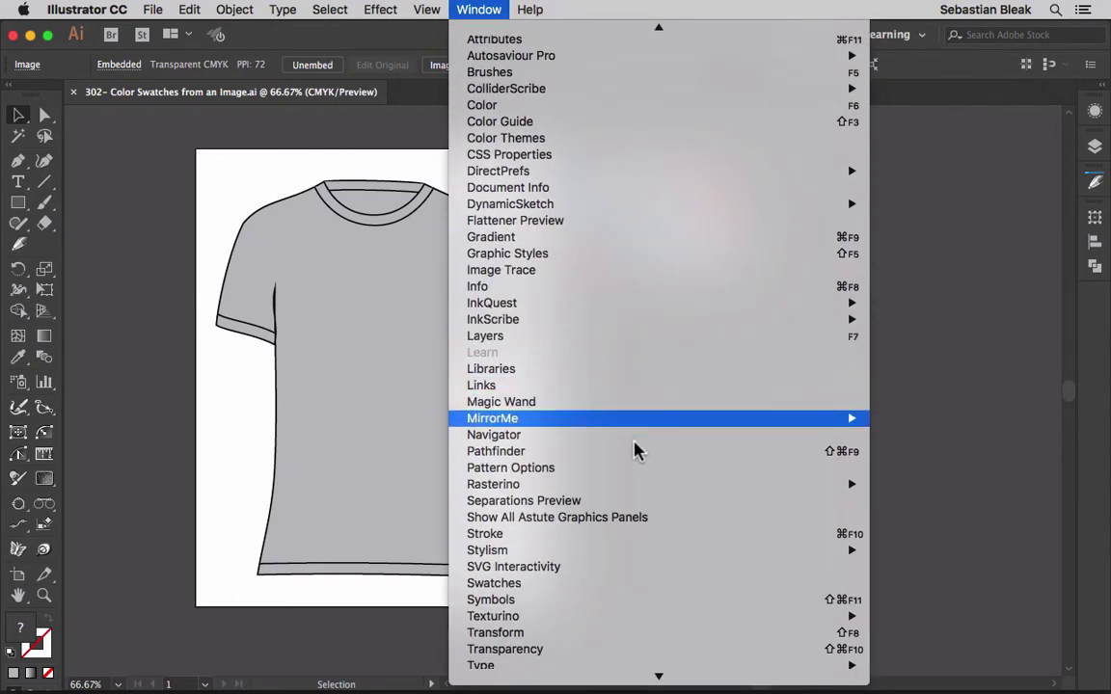
scroll(632, 496, down, 3)
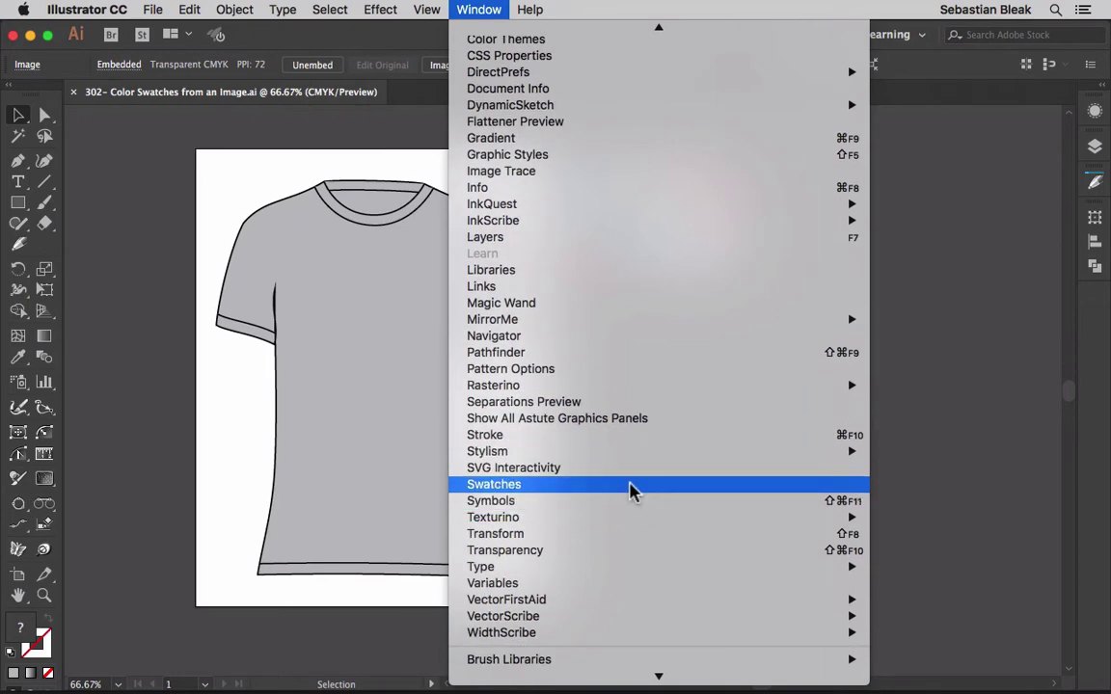
click(627, 487)
click(855, 353)
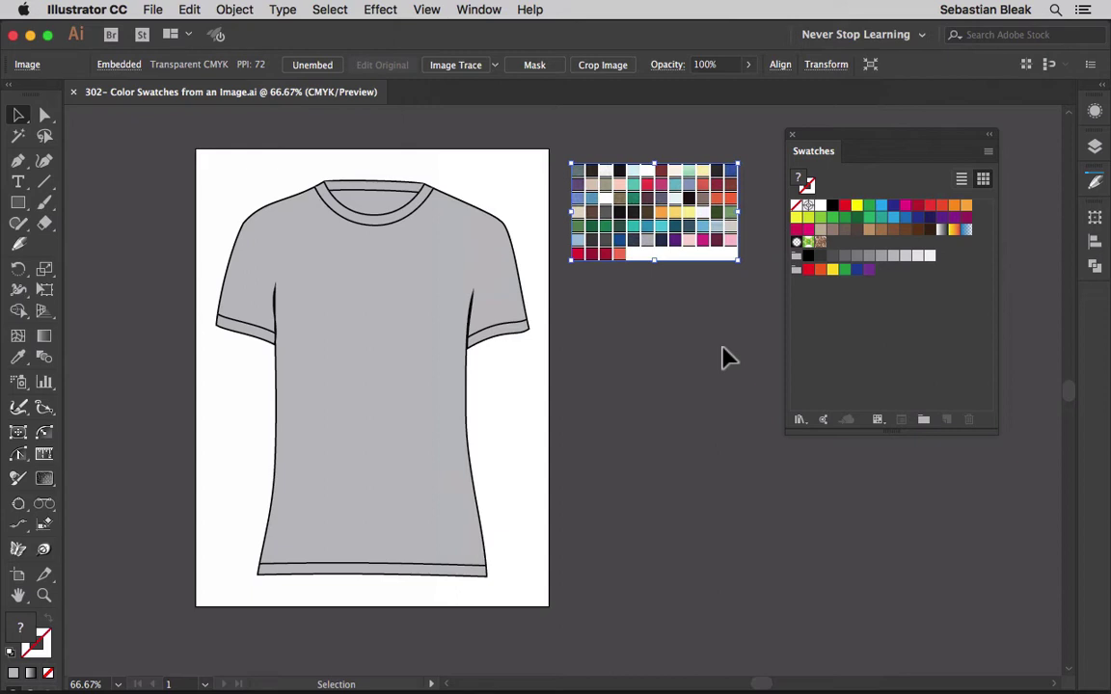
Step: Start Create Object Mosaic on the colour-chip image, keeping 12 x 7 tiles
click(636, 214)
click(235, 10)
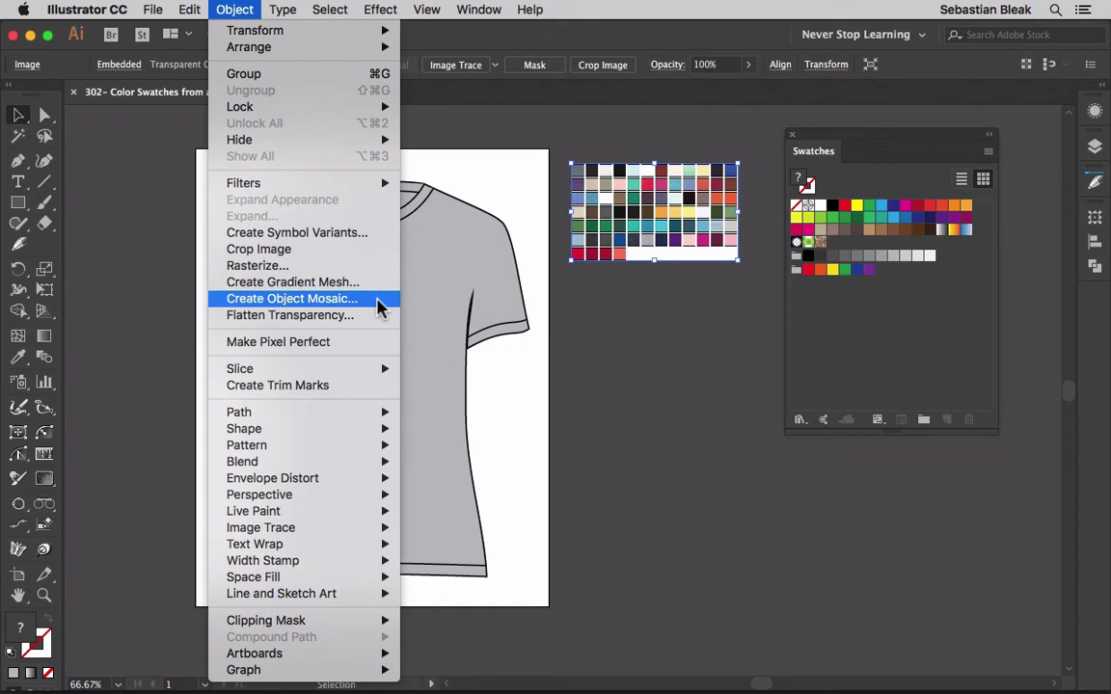
click(378, 307)
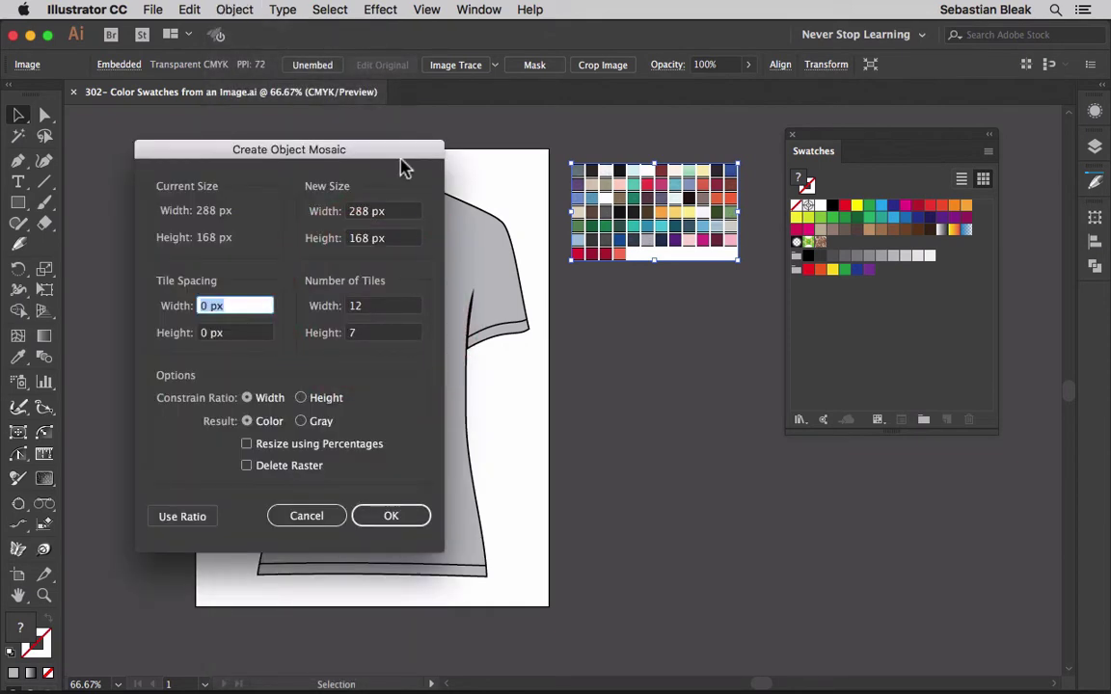
drag(441, 153, 524, 134)
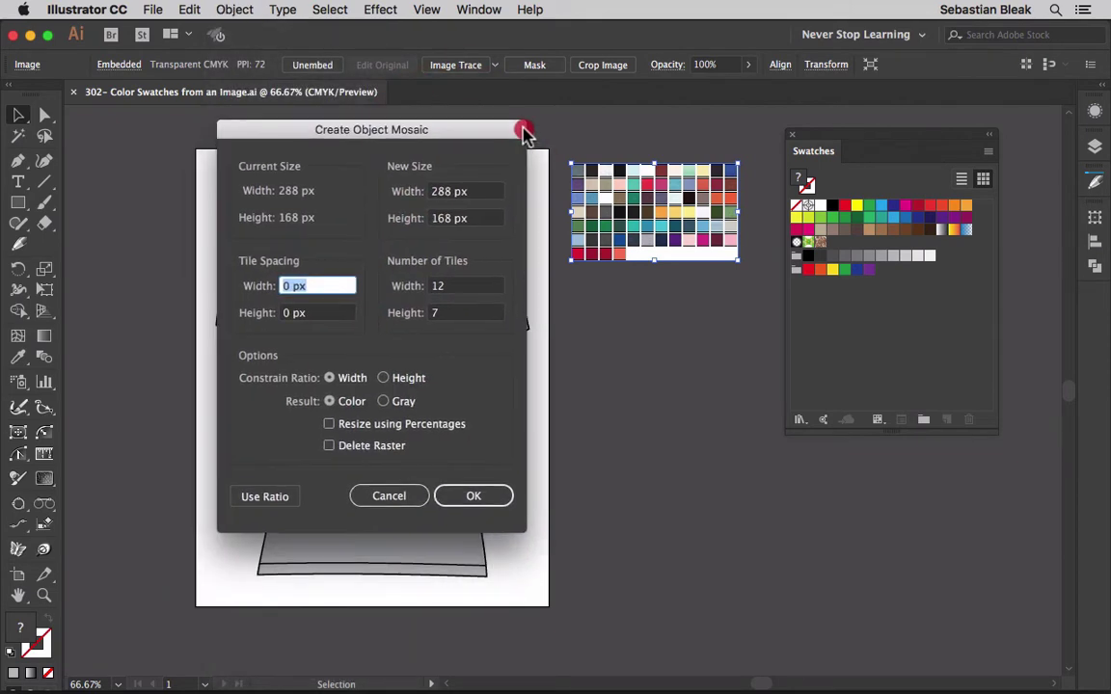
click(349, 188)
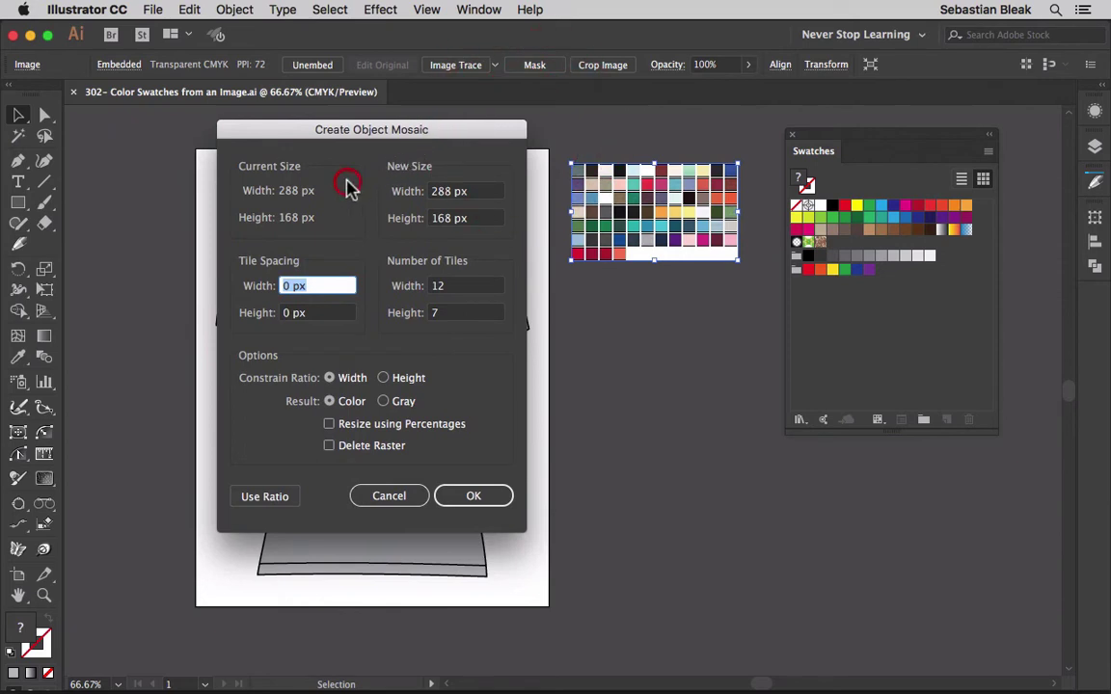
click(402, 188)
click(390, 290)
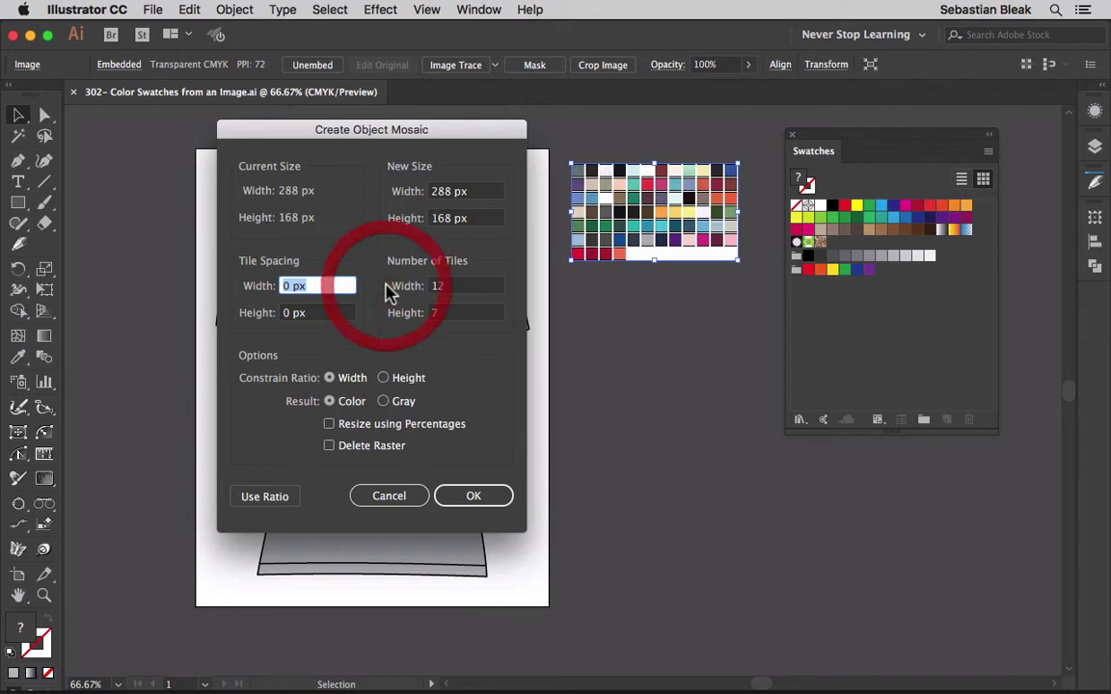
click(455, 292)
click(451, 313)
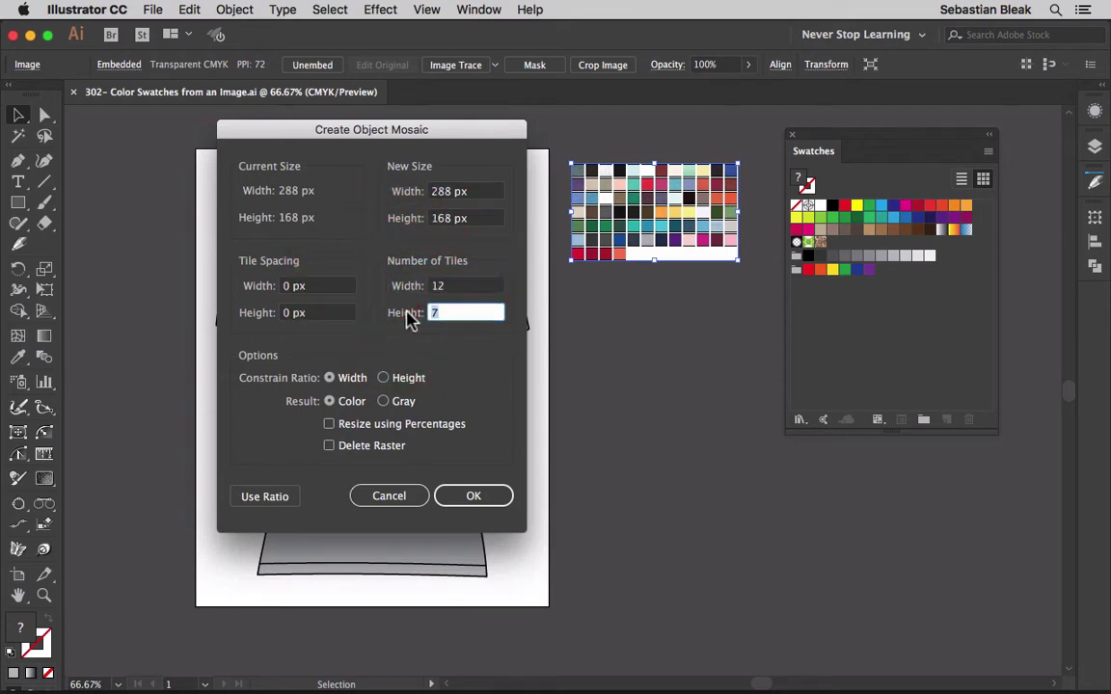
click(430, 291)
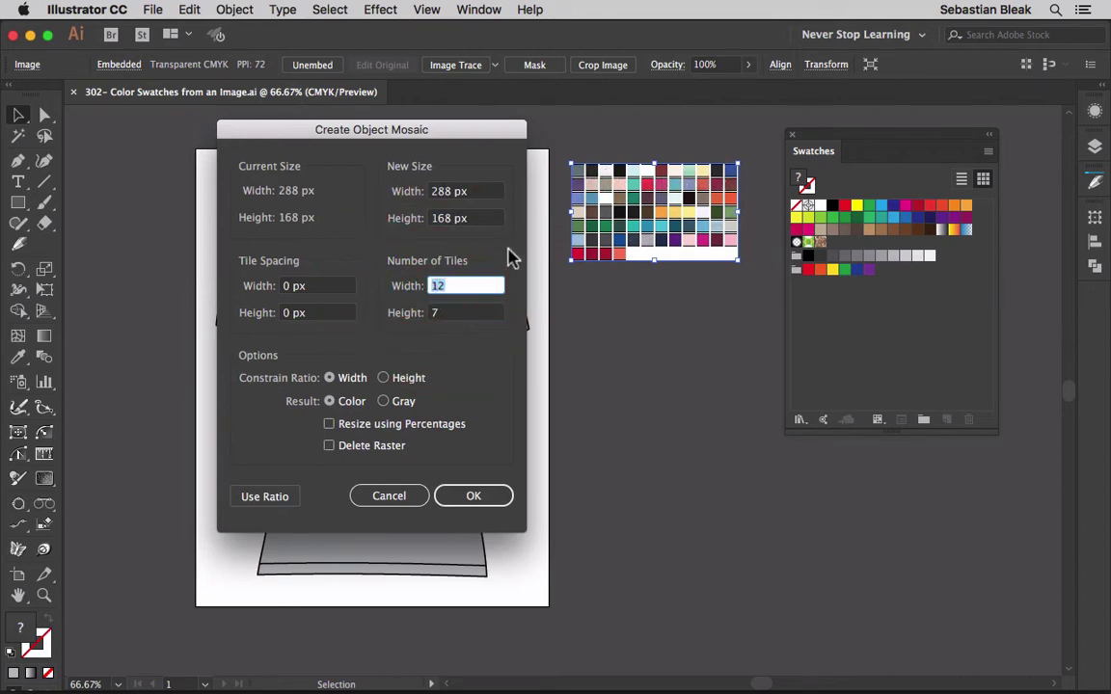
click(460, 317)
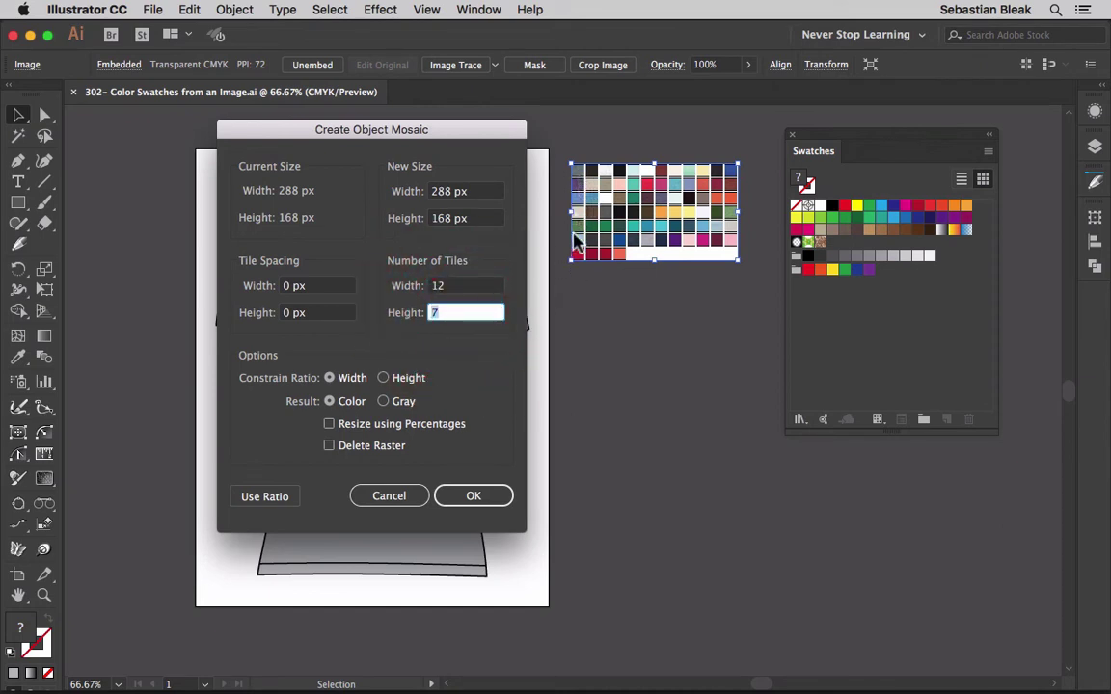
Step: Set 2 px horizontal and vertical tile spacing, constrain by width, and Result Color
click(333, 289)
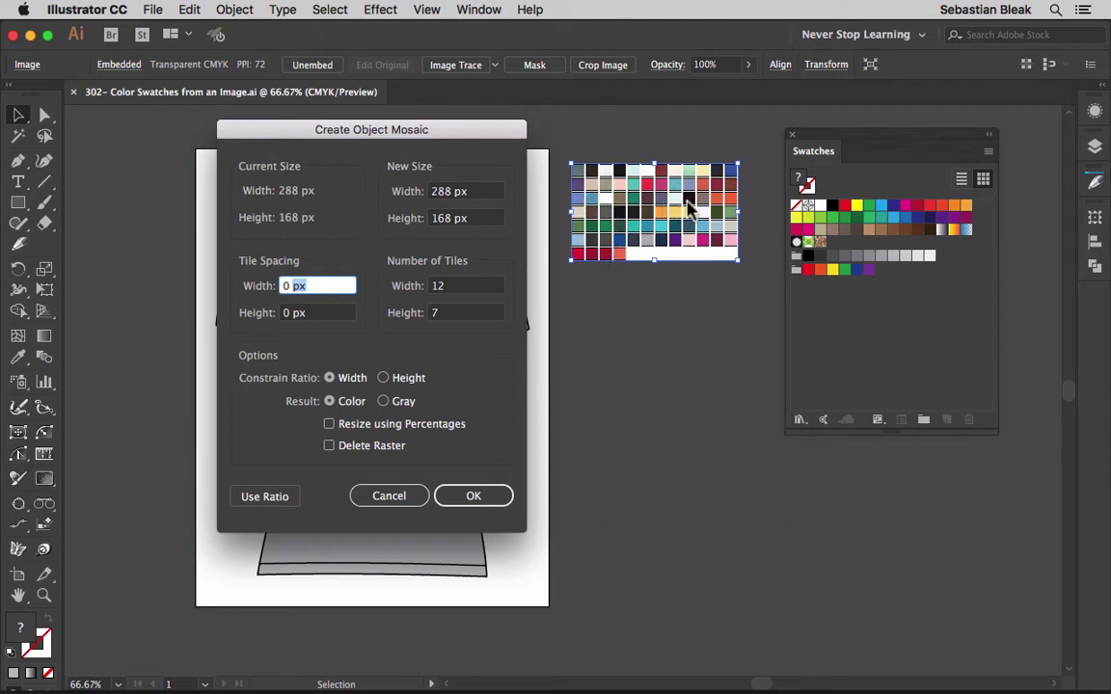
click(333, 286)
text(2)
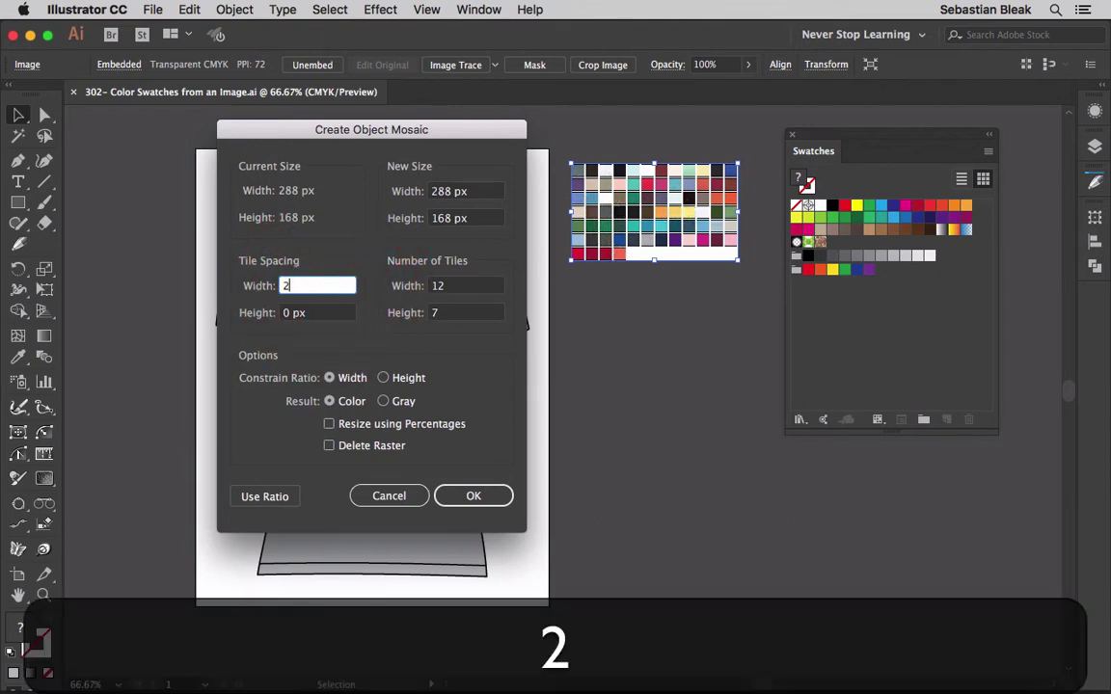
key(Tab)
text(2)
key(Tab)
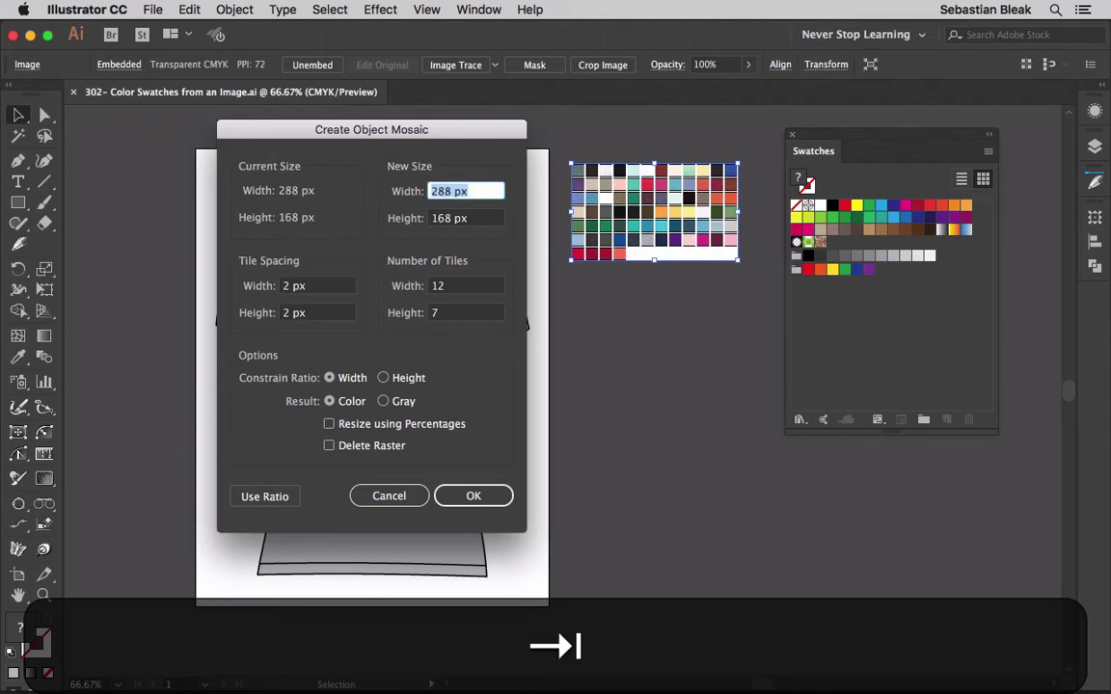
click(261, 416)
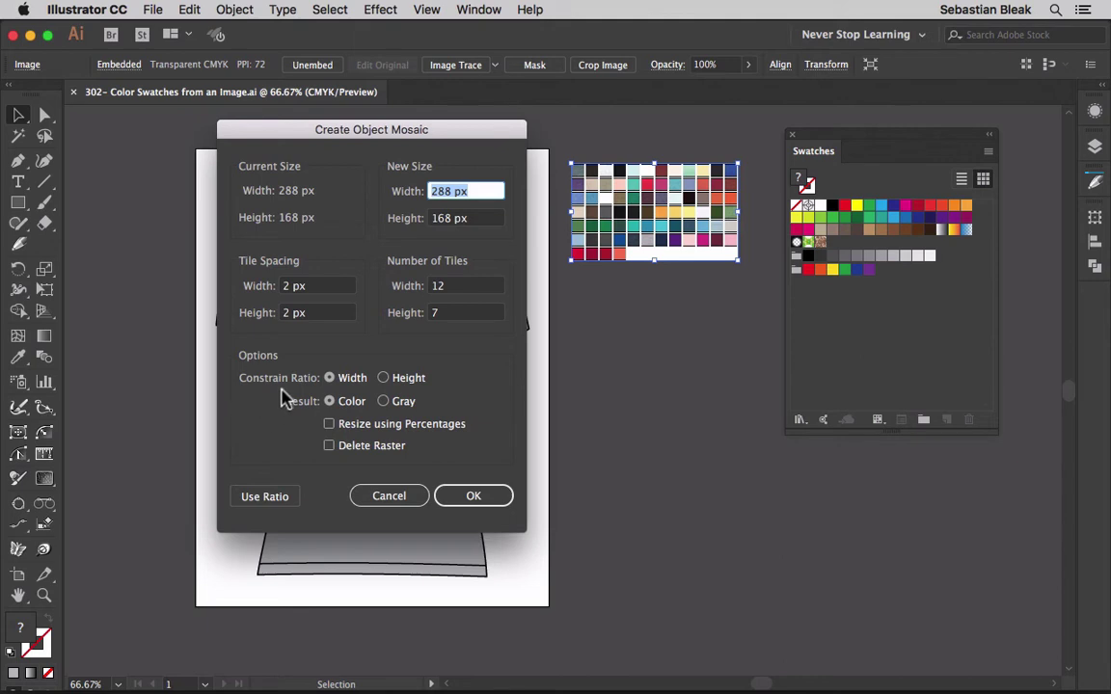
click(330, 380)
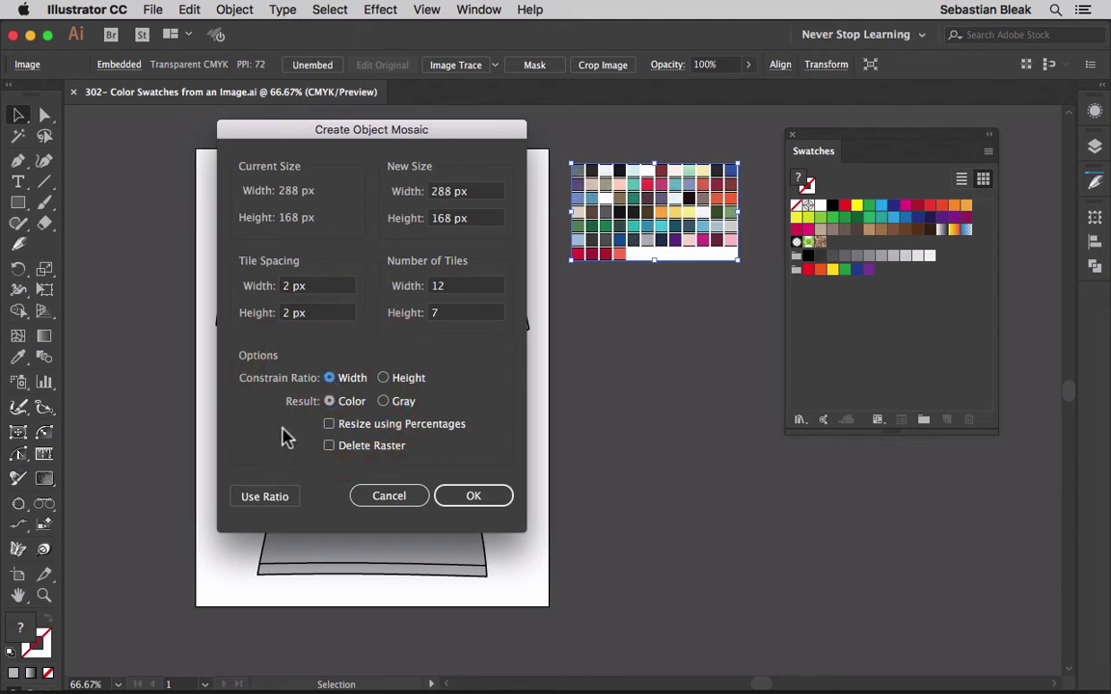
click(340, 404)
Step: Create the mosaic, drag a duplicate below the original, and zoom in on both
click(458, 498)
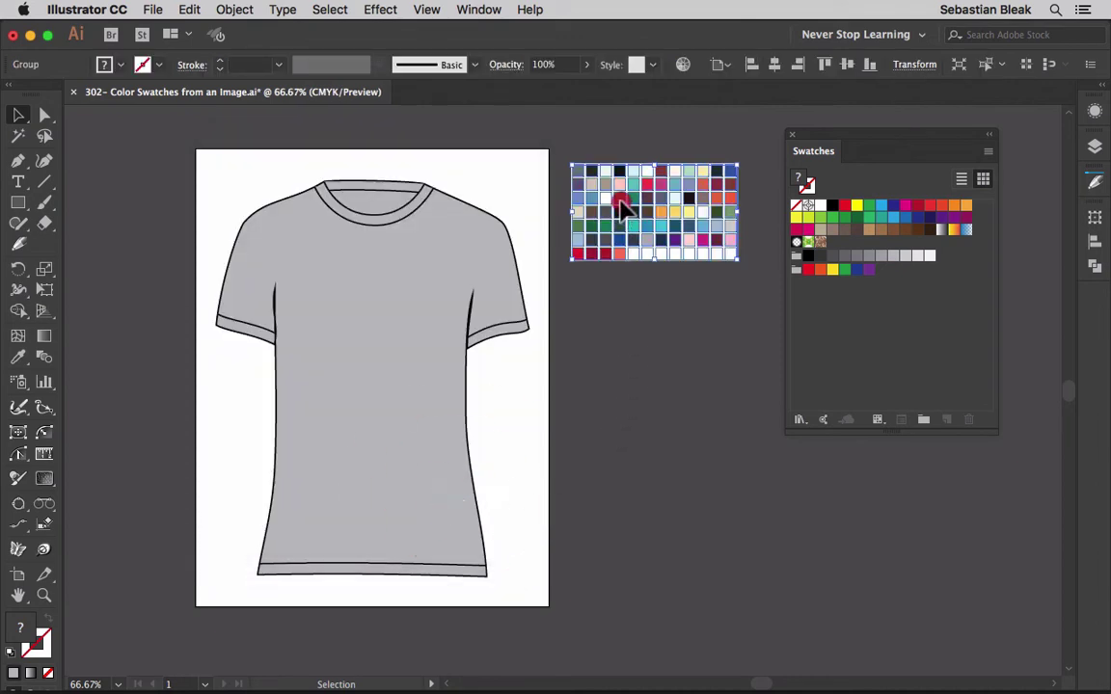
drag(621, 207, 625, 316)
key(super+space)
drag(756, 377, 538, 144)
right_click(610, 434)
click(953, 575)
key(space)
drag(713, 453, 521, 443)
click(434, 248)
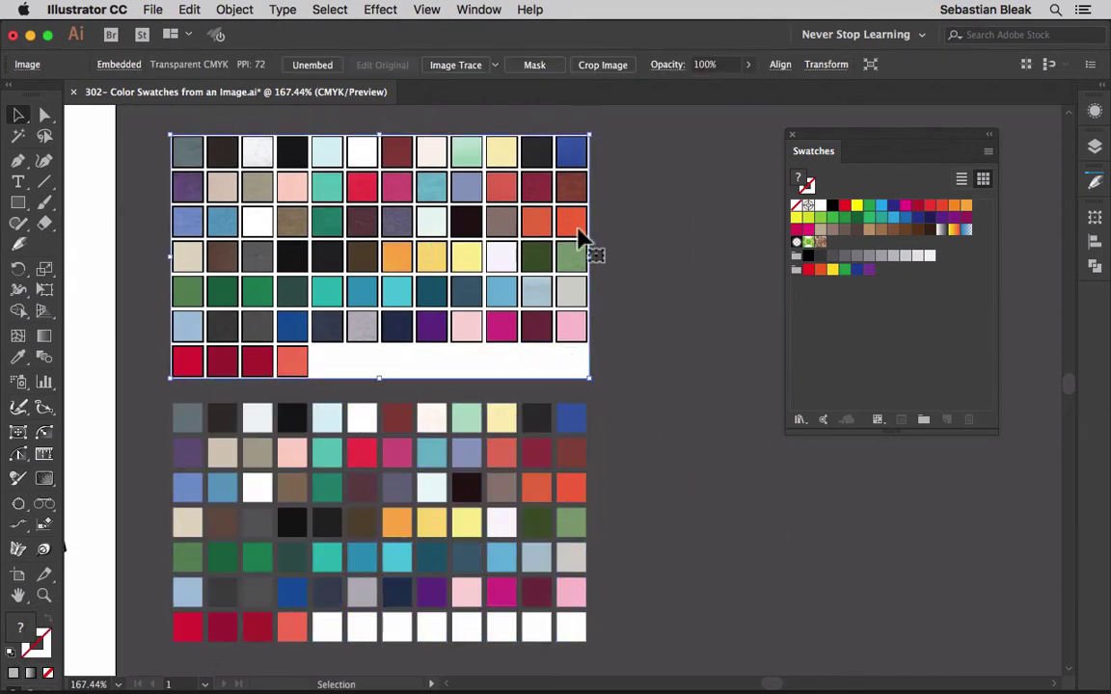
click(653, 251)
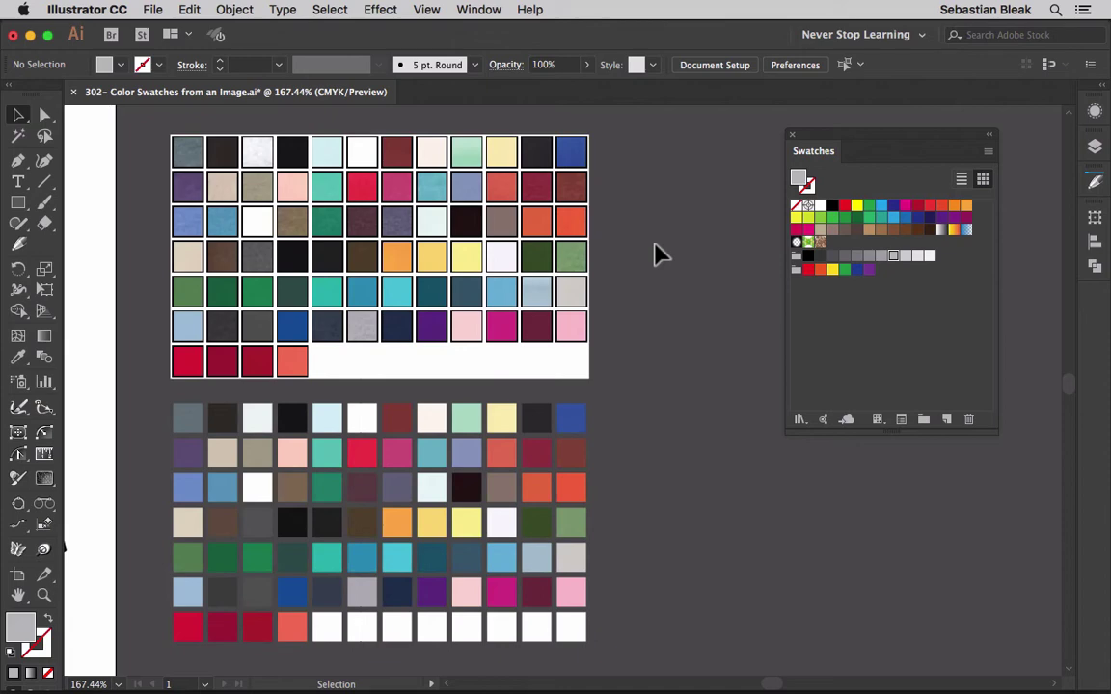
Step: Undo the duplicate and offset the mosaic grid slightly down and right over the image
key(super+z)
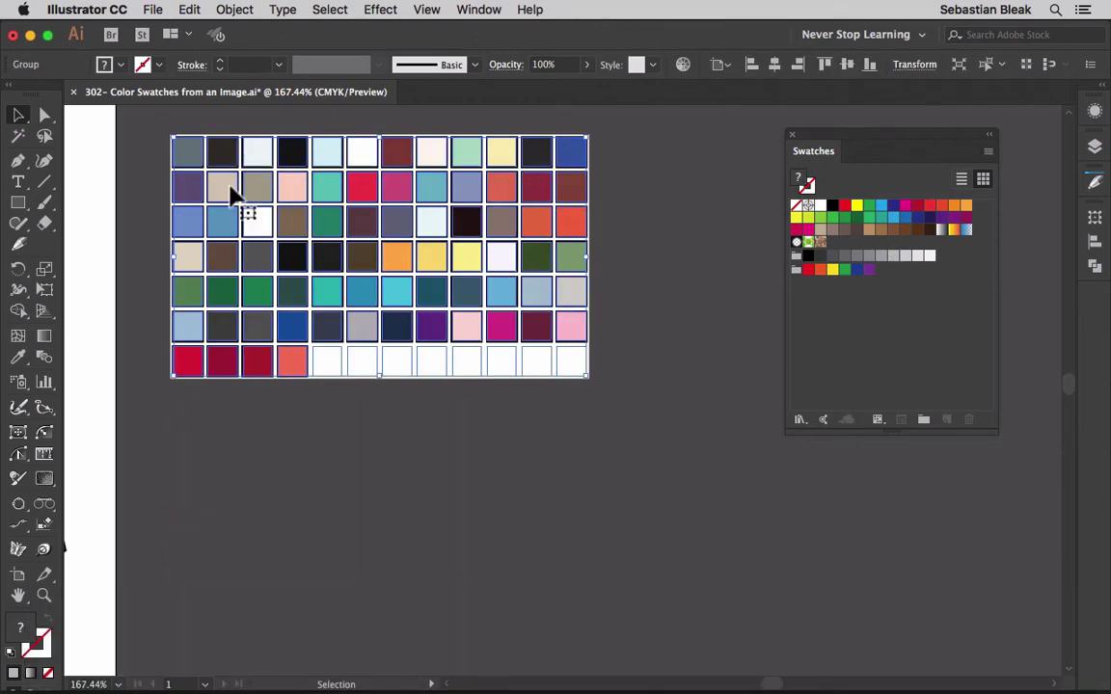
mouse_move(231, 195)
mouse_down()
mouse_move(238, 209)
mouse_move(243, 201)
mouse_up()
key(super+space)
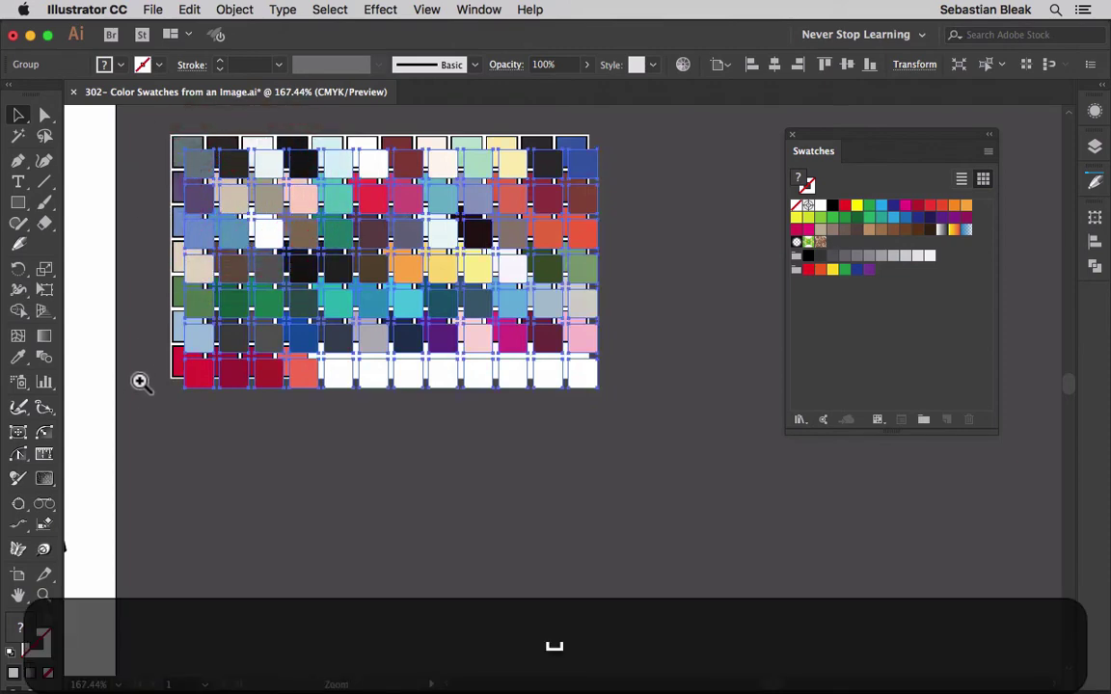
drag(146, 339, 371, 127)
drag(639, 364, 467, 380)
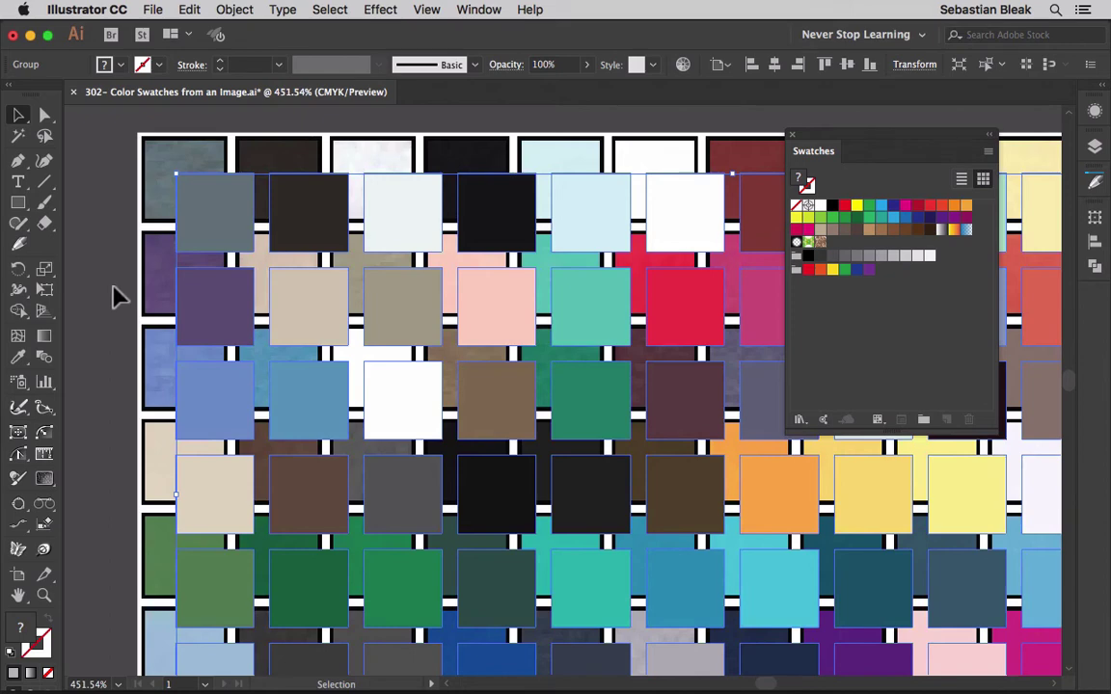
click(214, 230)
key(super+0)
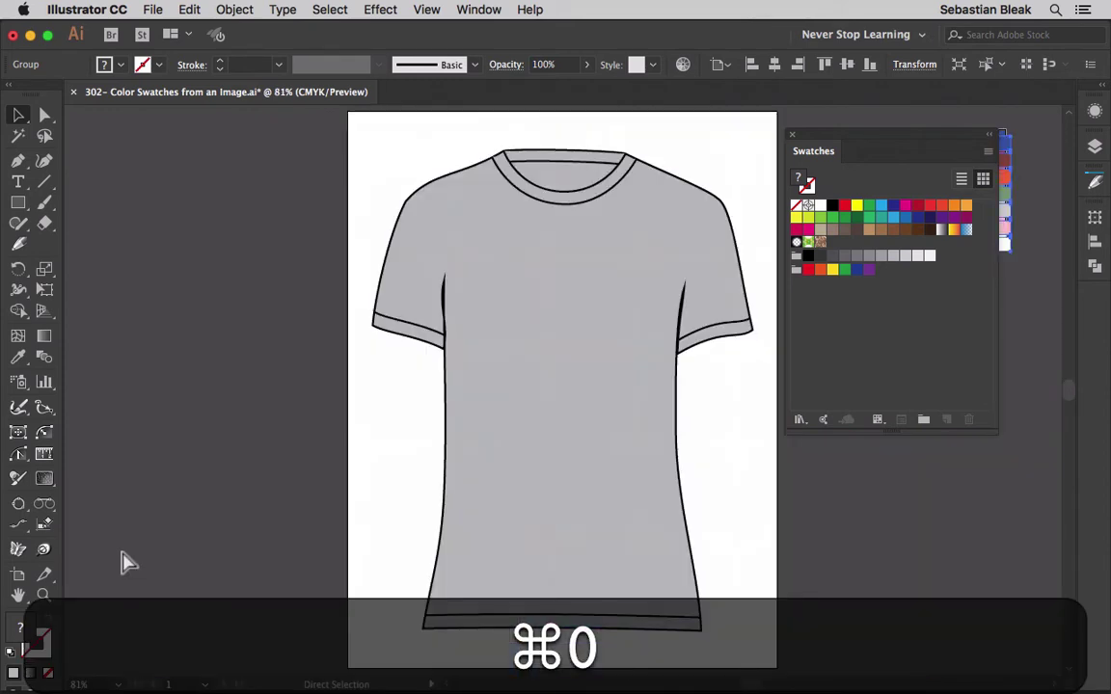
drag(585, 385, 129, 379)
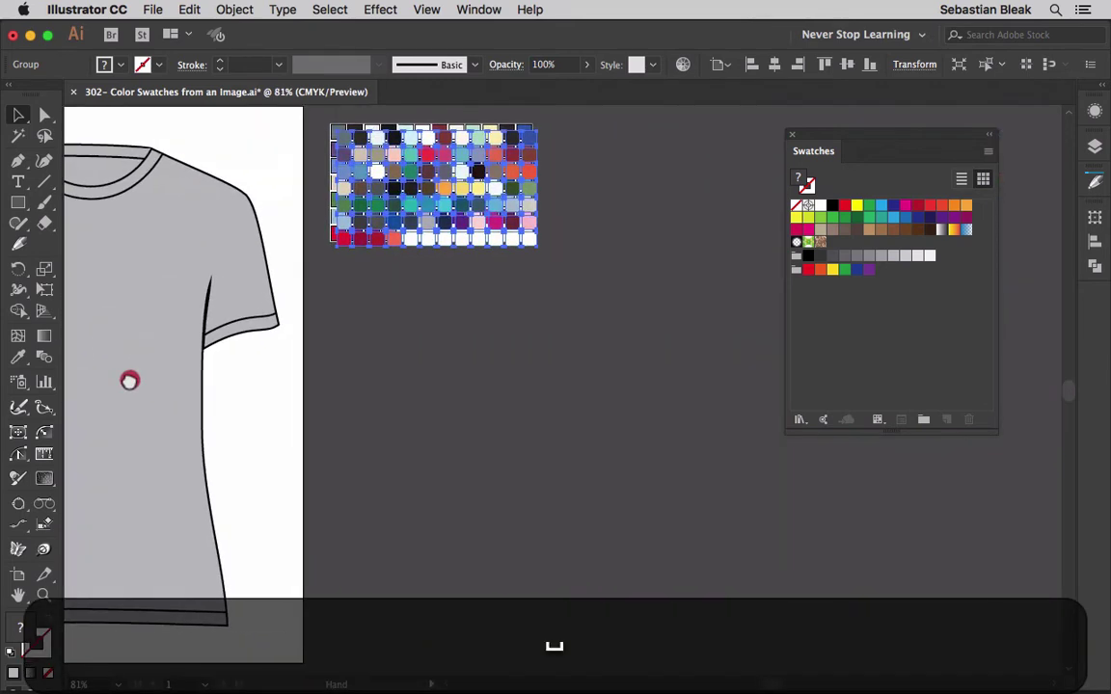
Step: Option-drag the mosaic below the image and add the document's used colours as swatches
click(381, 179)
drag(429, 197, 427, 343)
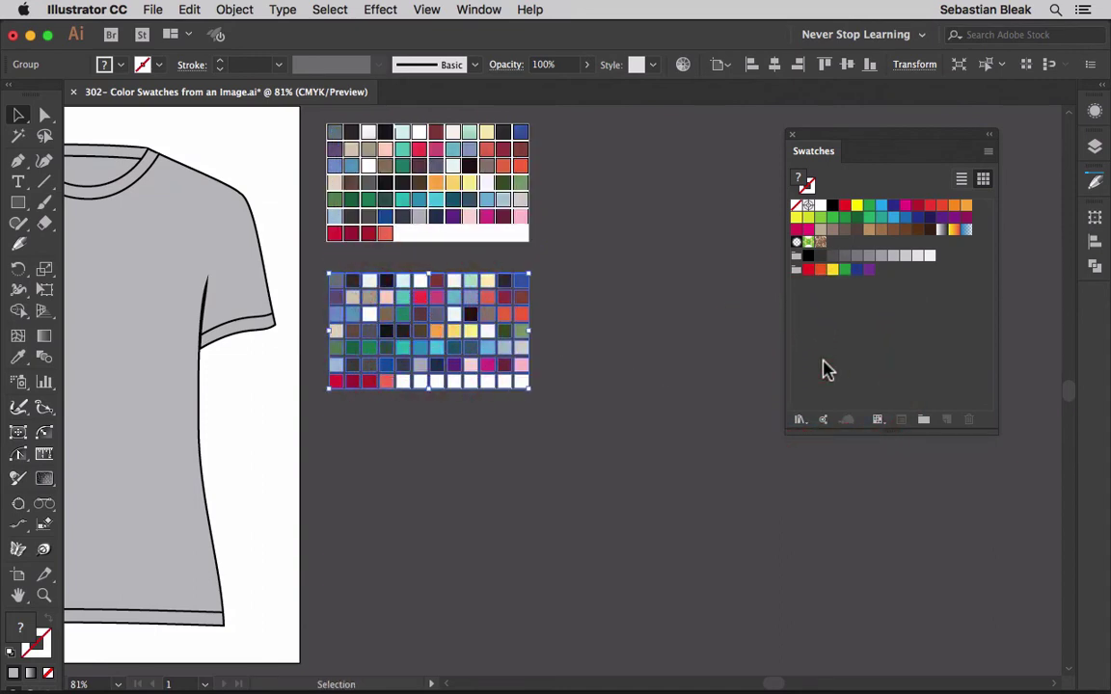
click(610, 415)
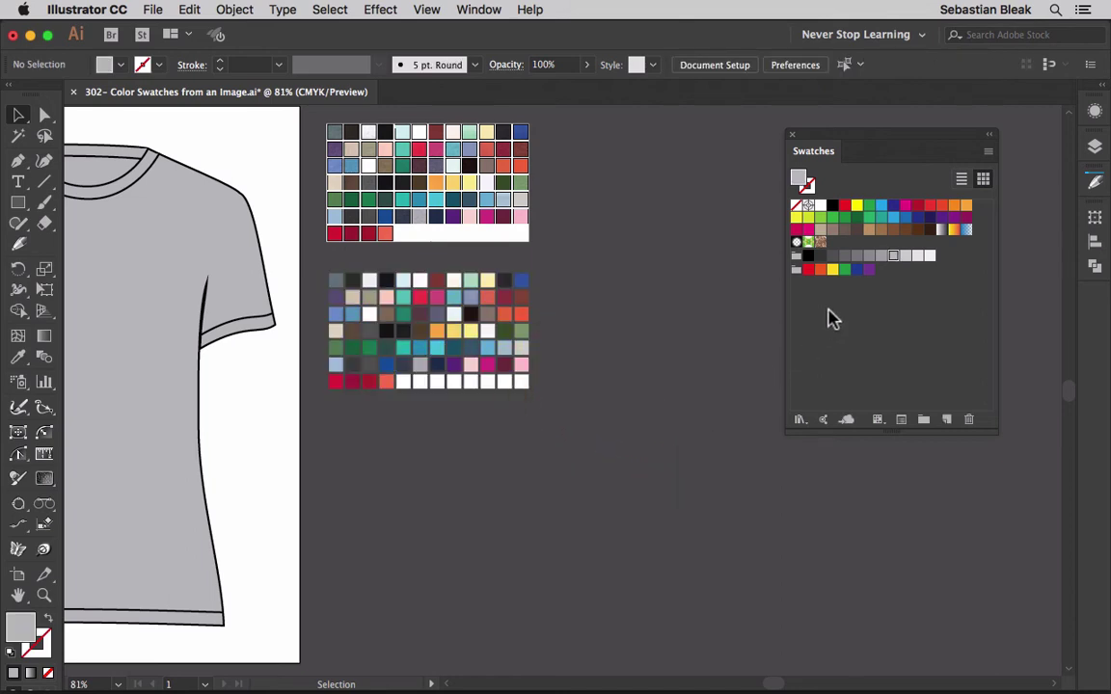
click(988, 157)
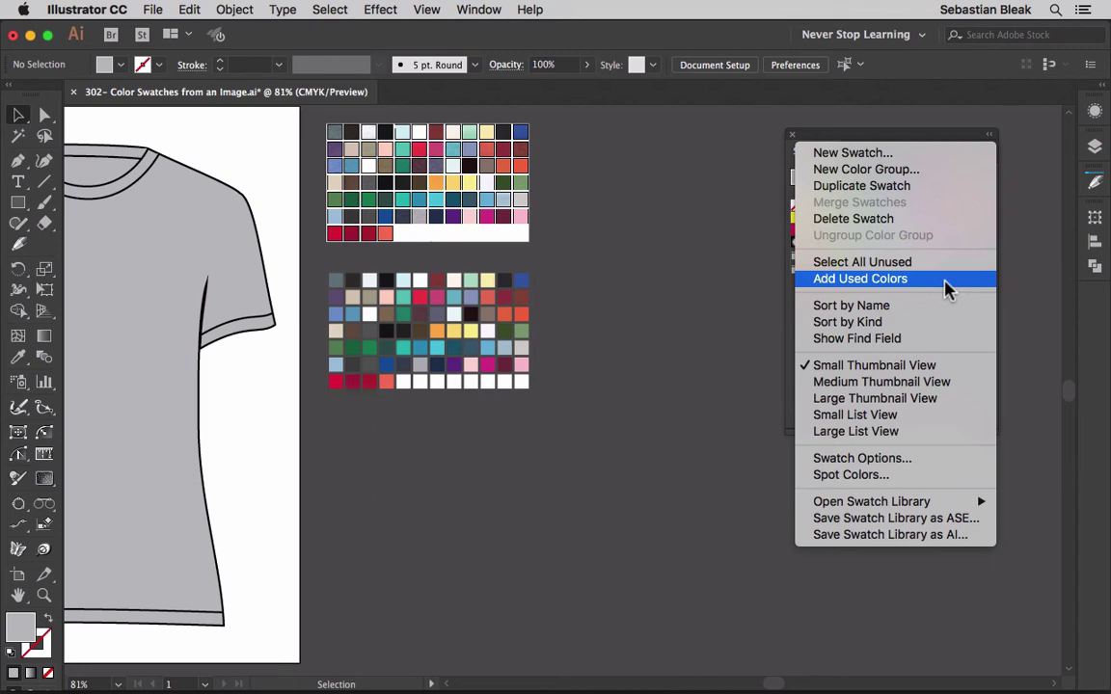
click(873, 281)
Step: Reselect the mosaic group and add its selected colours as new swatches
click(595, 418)
click(426, 322)
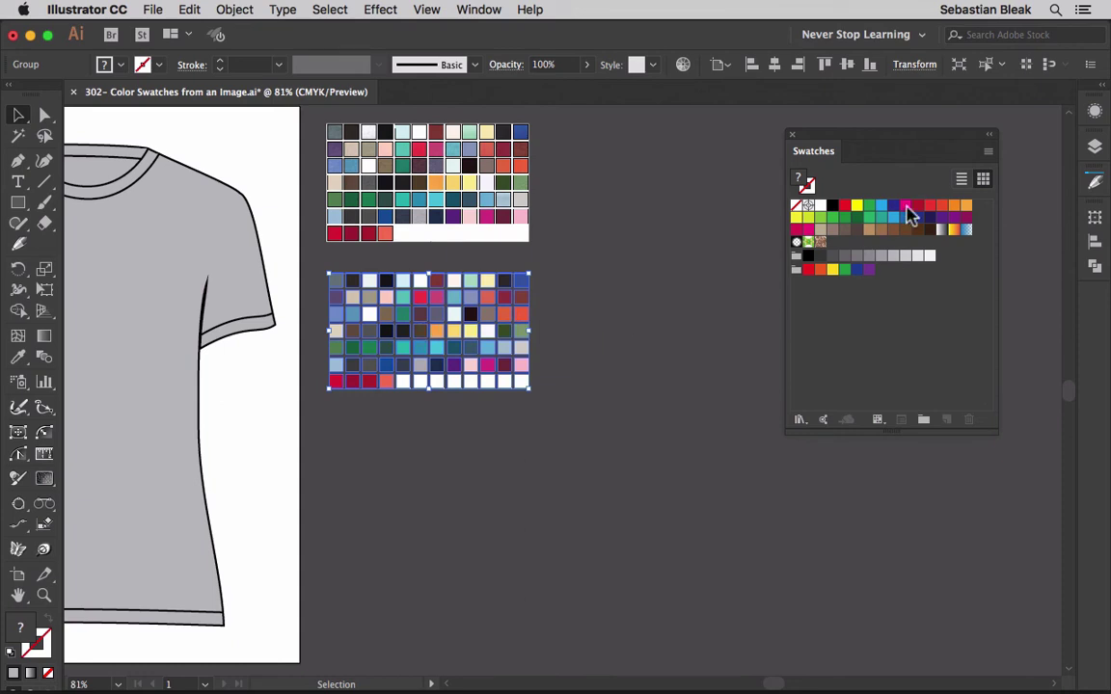
click(988, 152)
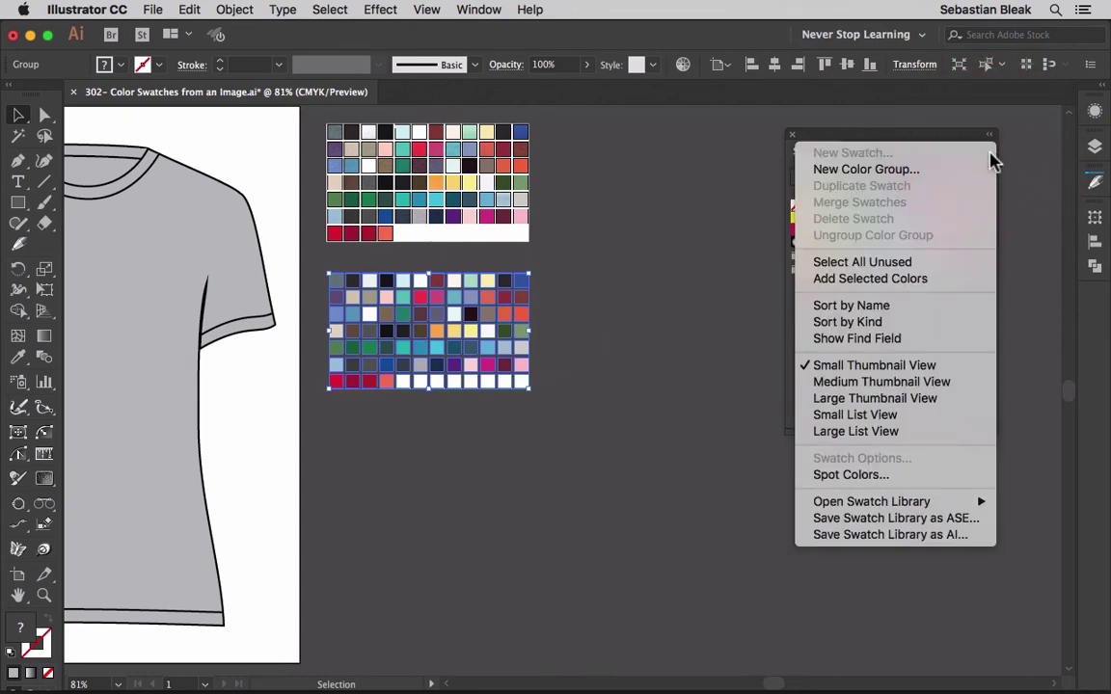
click(957, 280)
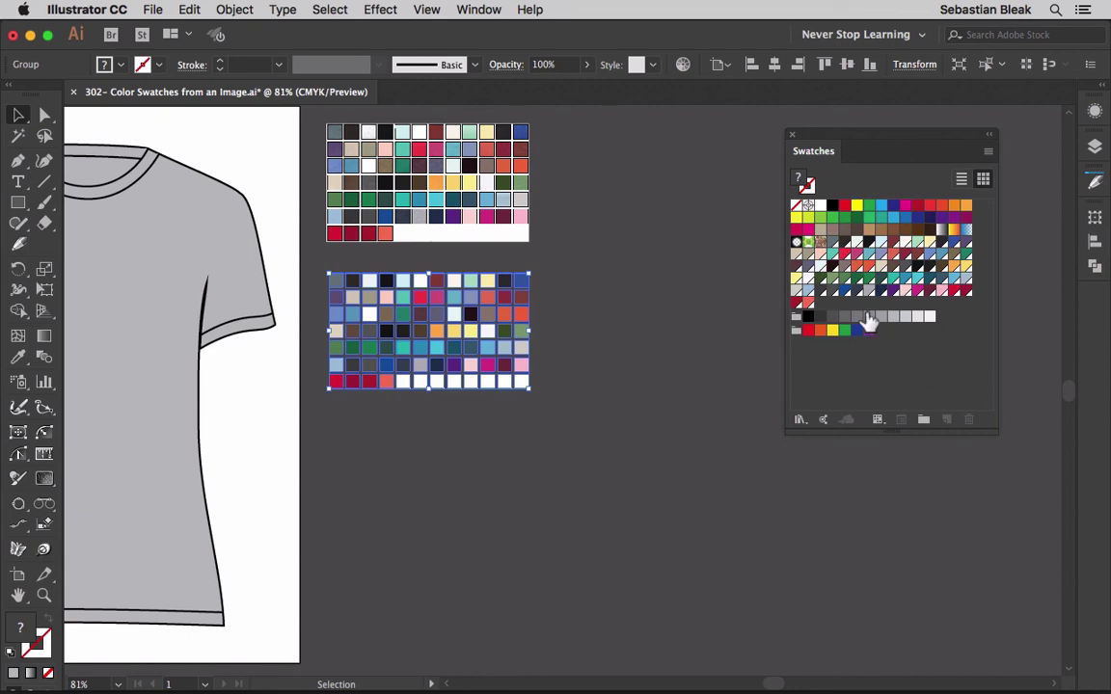
Step: Check that the dark blue swatch is Global in Swatch Options, then cancel
click(841, 293)
double_click(841, 295)
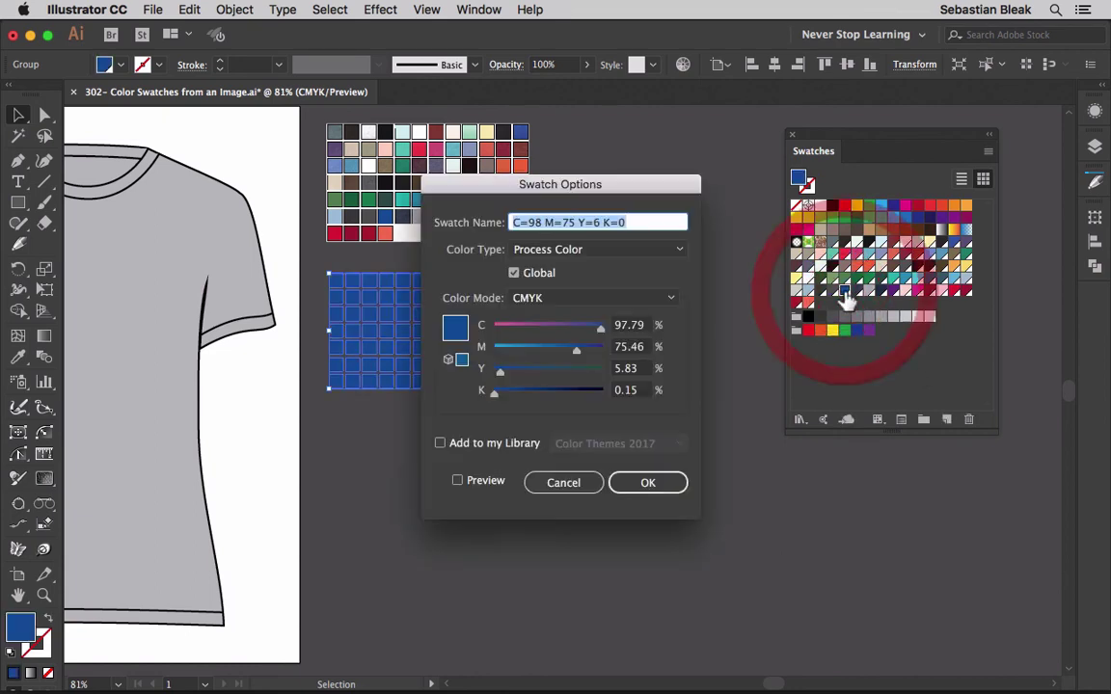
click(542, 276)
click(543, 275)
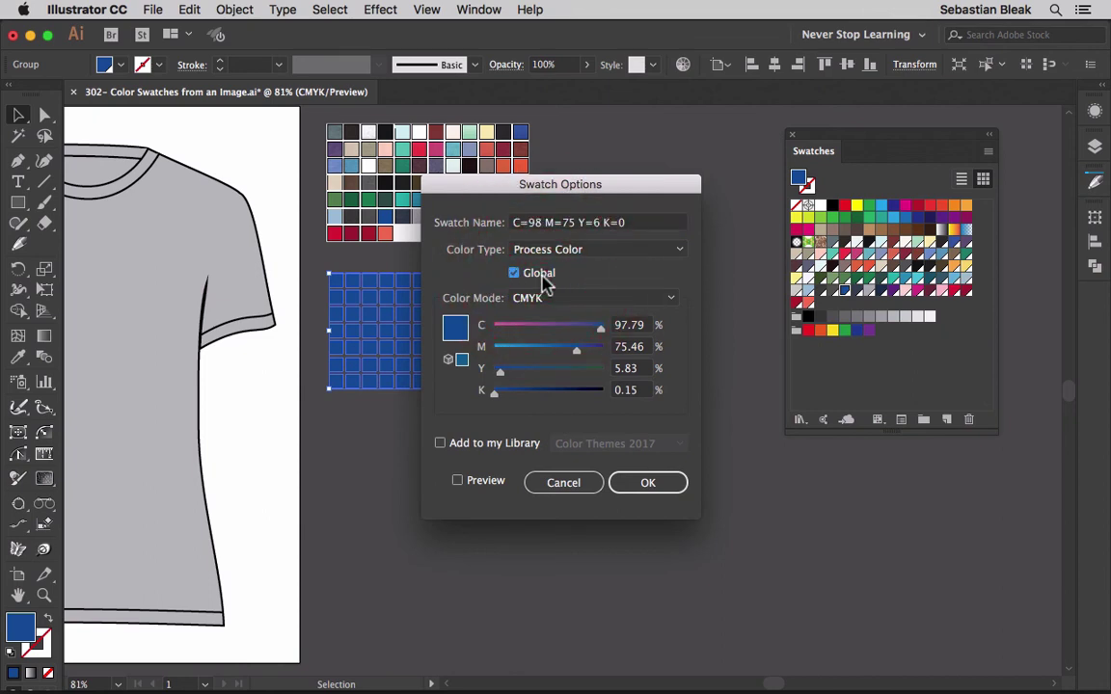
click(578, 483)
Step: Undo the blue fill on the mosaic and bring the whole t-shirt into view
key(super+z)
key(super+z)
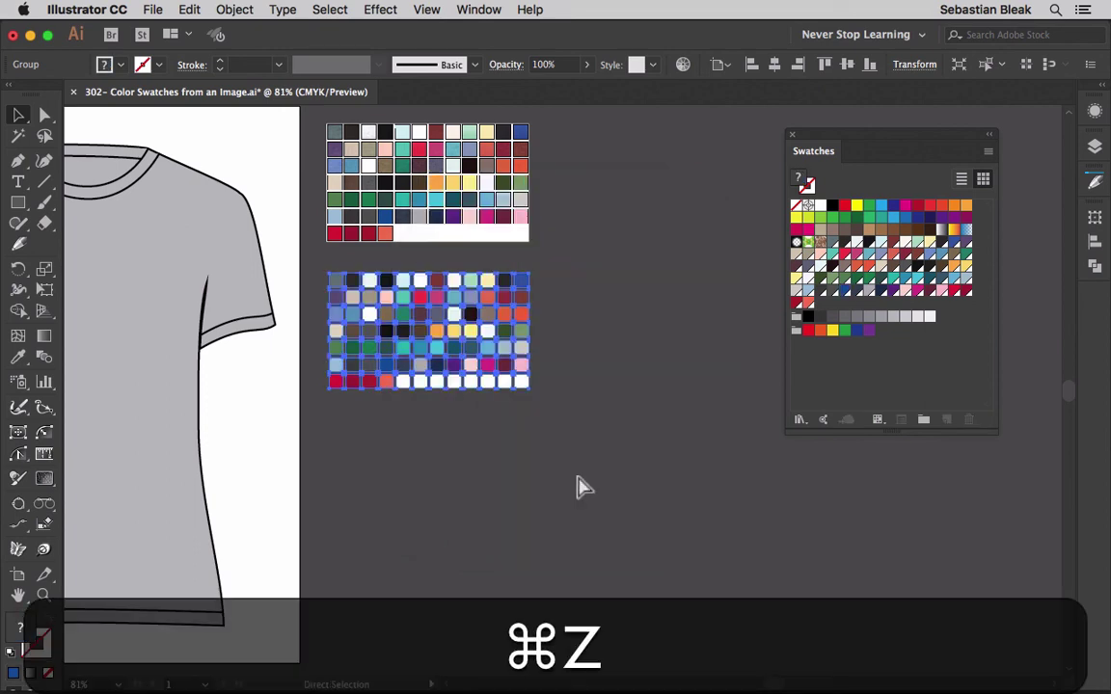
key(space)
drag(478, 482, 744, 474)
Step: Select the t-shirt, try blue, green and red-orange swatches, settle on crimson red, deselect
drag(199, 472, 461, 365)
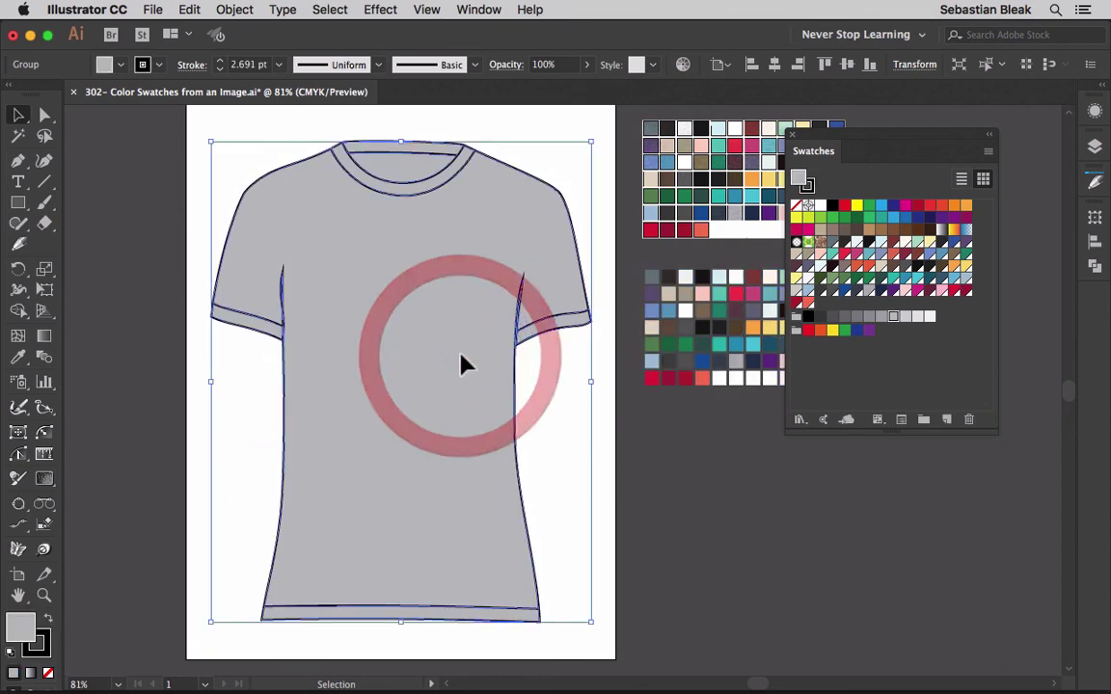
click(843, 290)
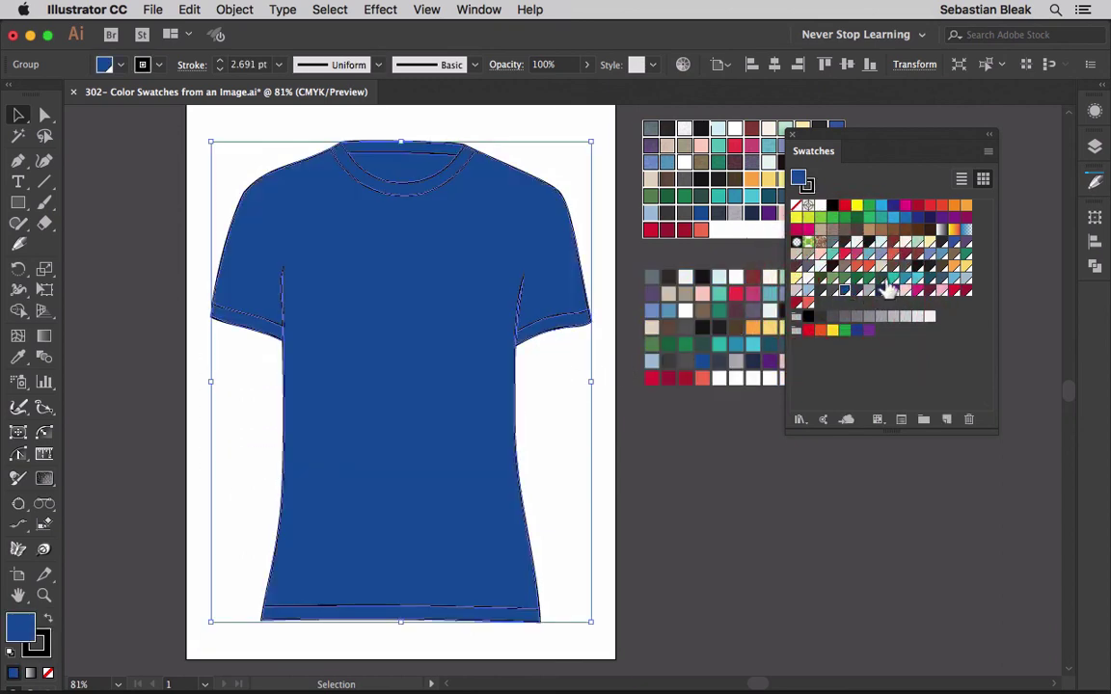
click(881, 284)
click(846, 258)
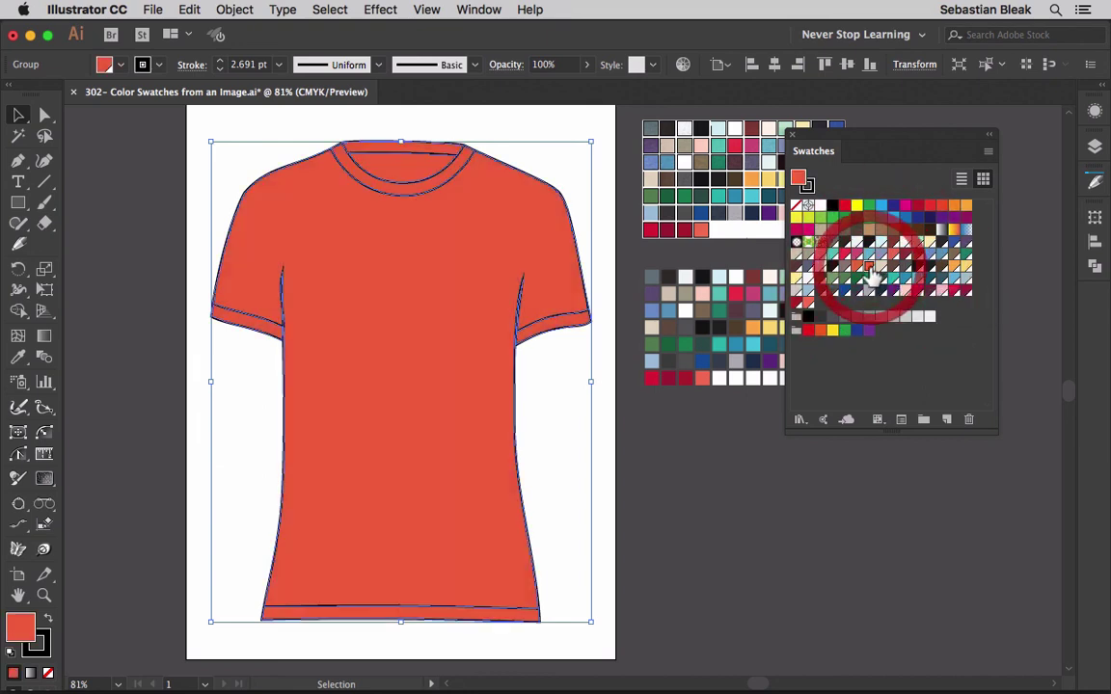
click(845, 255)
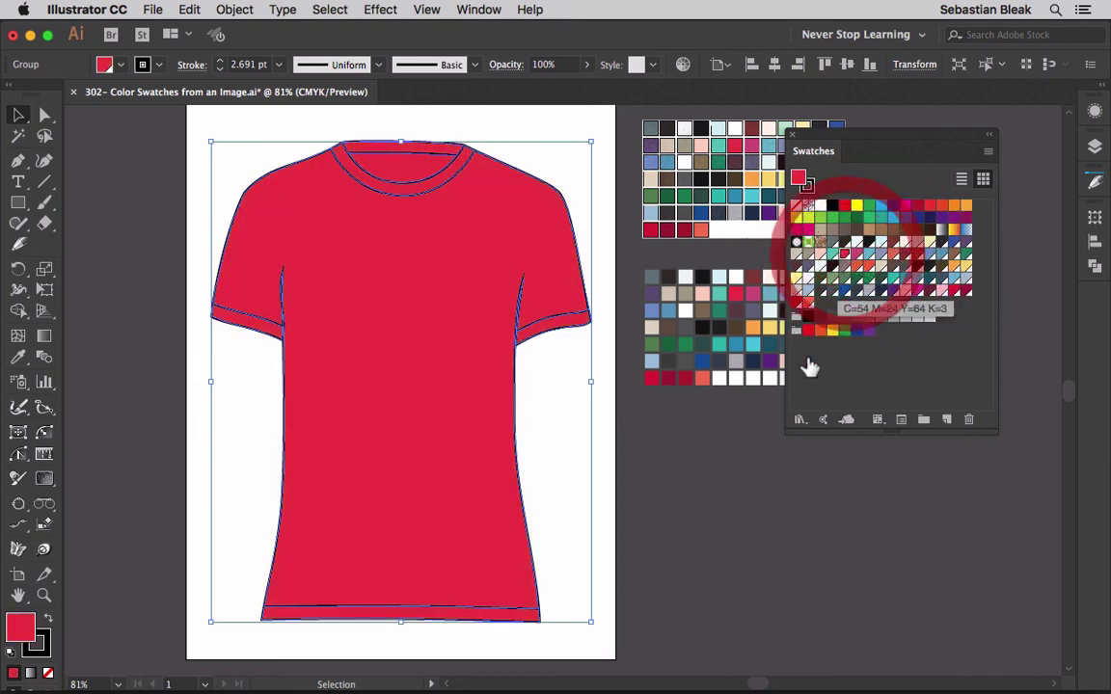
click(735, 450)
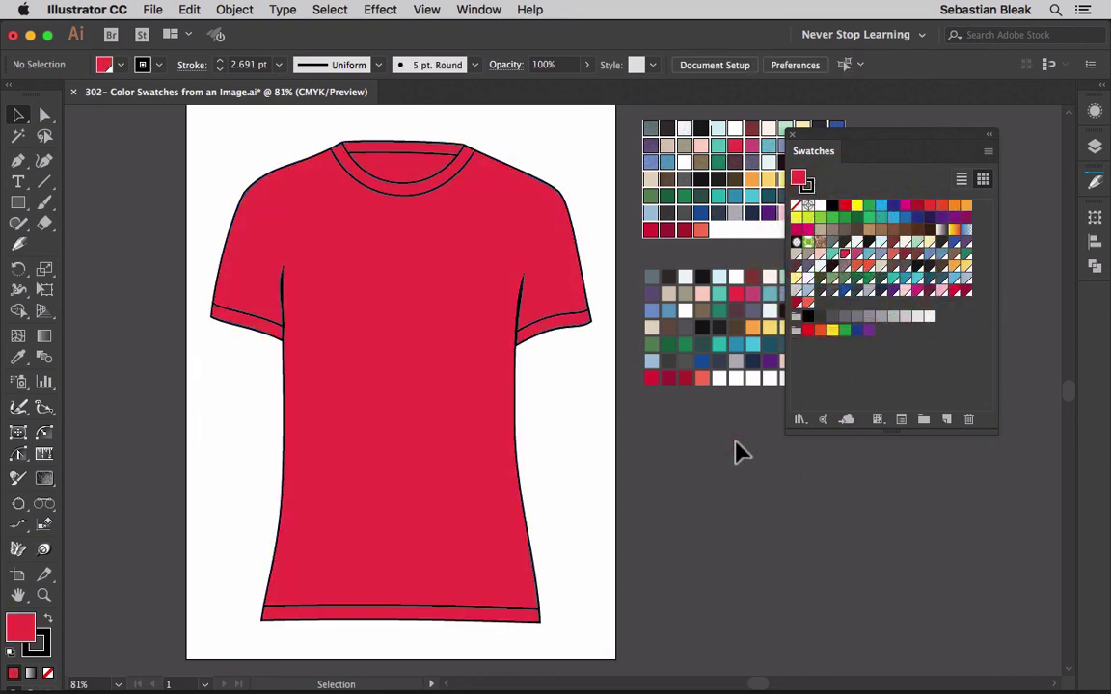